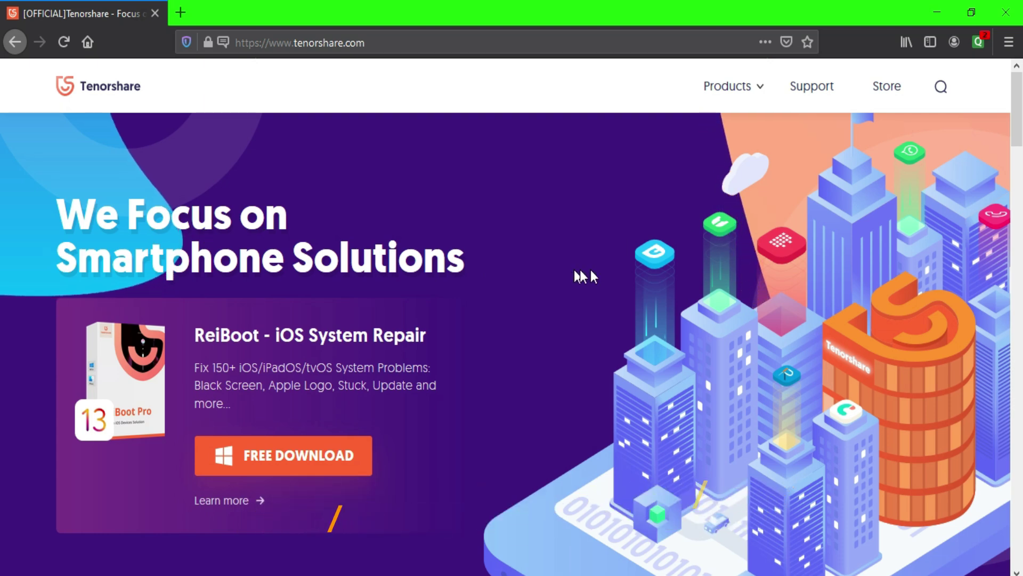
# Step: Open the ReiBoot - iOS System Repair product page from its Learn more link
pyautogui.moveTo(736, 88)
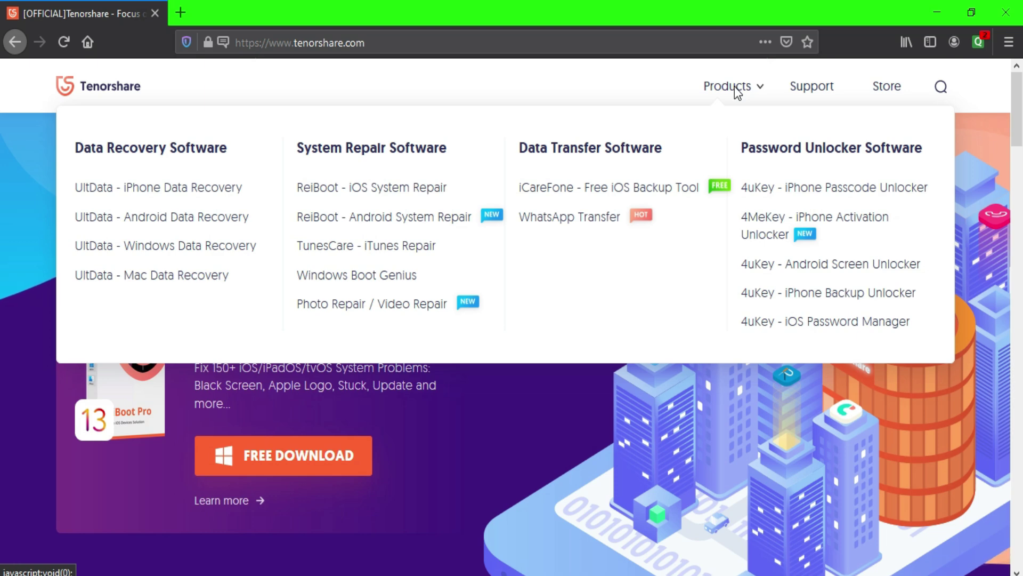
pyautogui.click(466, 429)
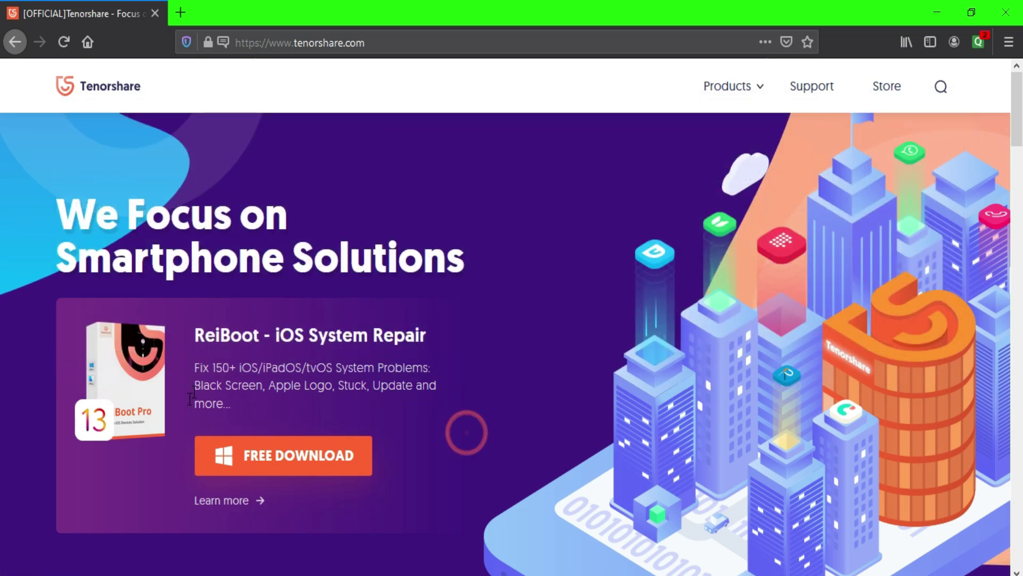
pyautogui.click(210, 497)
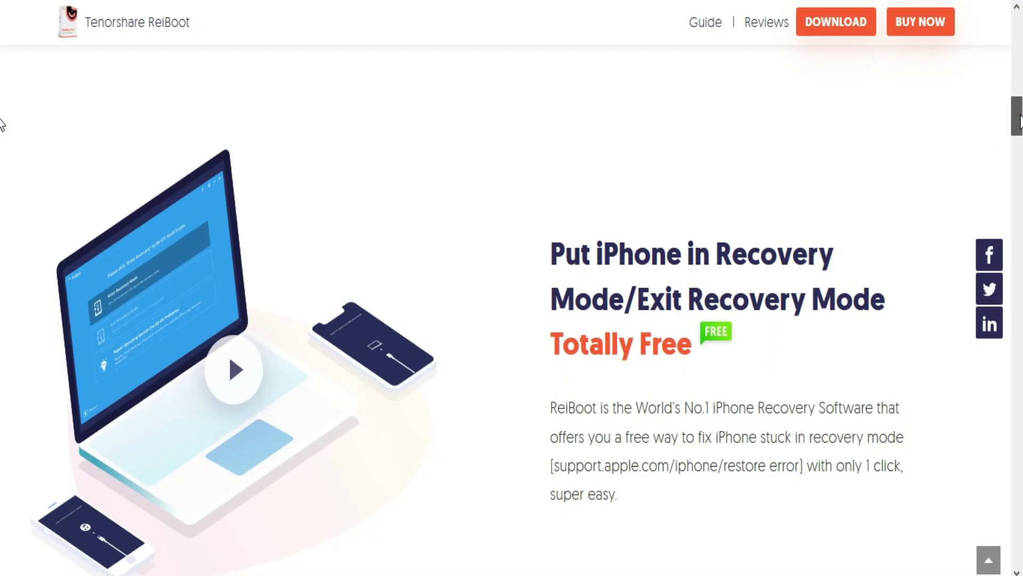
# Step: Scroll down the ReiBoot product page to the grid of iOS stuck scenario cards
pyautogui.scroll(-2, 1, 124)
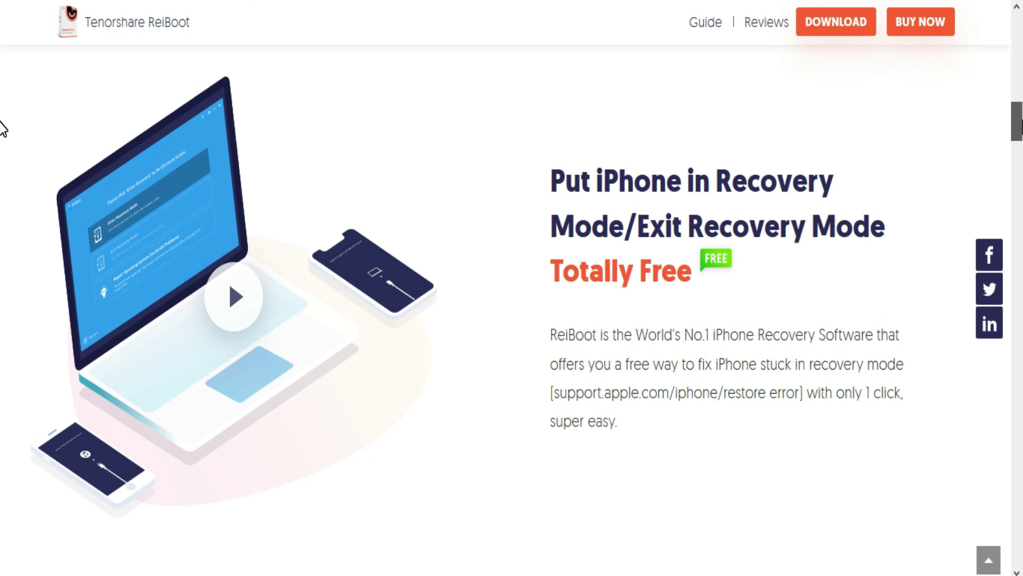
pyautogui.scroll(-8, 1, 130)
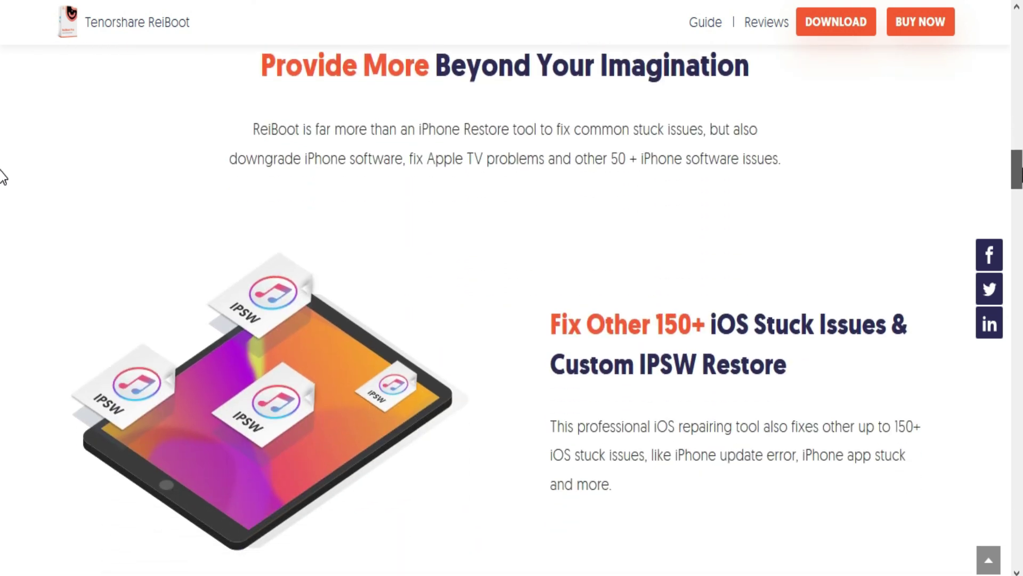
pyautogui.scroll(-3, 1, 176)
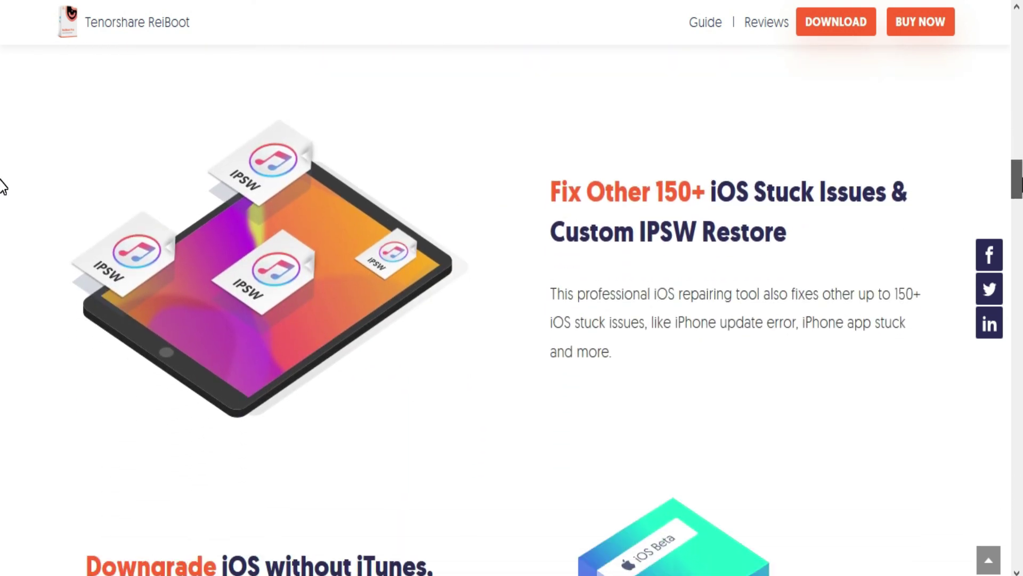
pyautogui.scroll(-1, 1, 187)
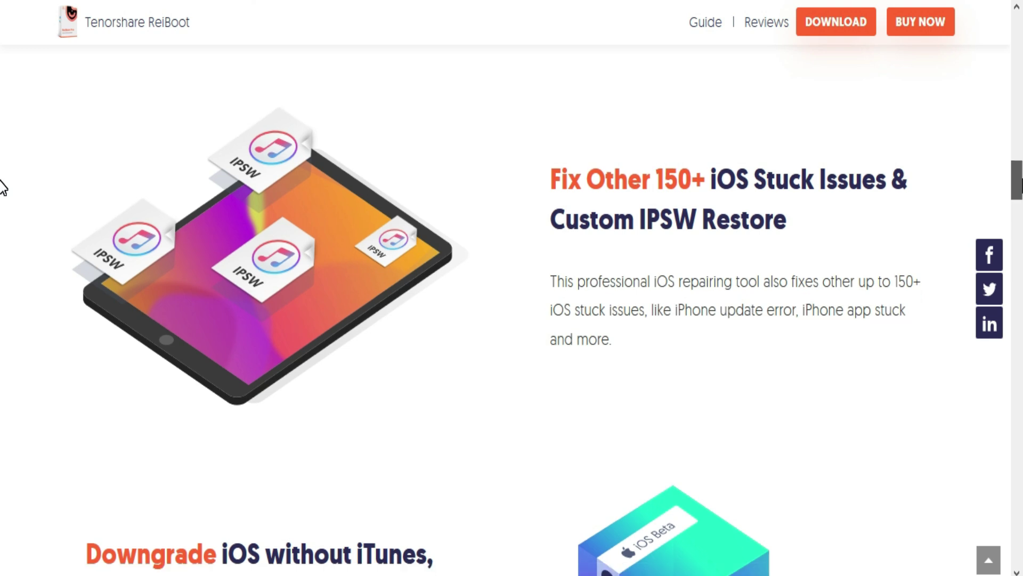
pyautogui.scroll(-6, 2, 192)
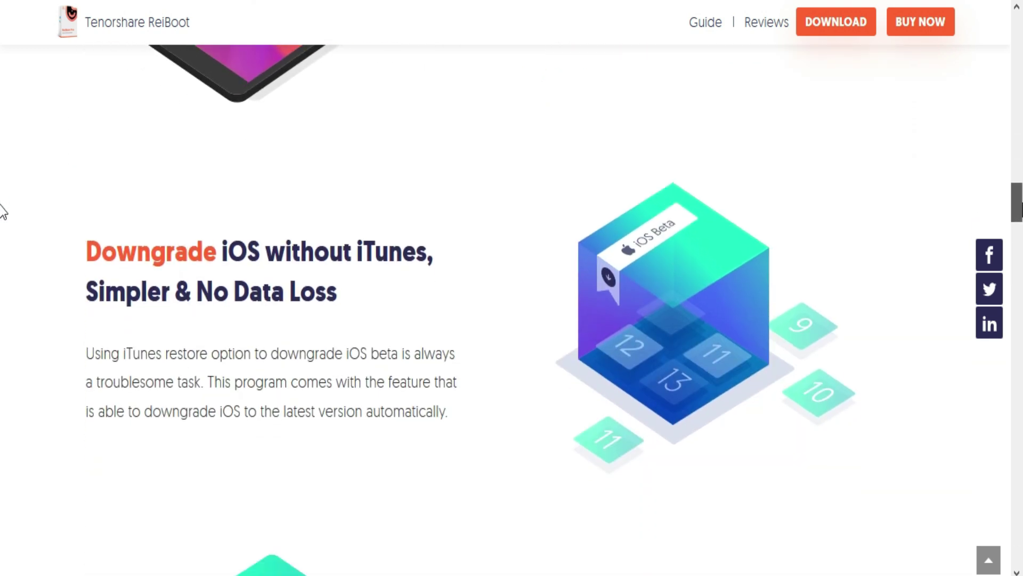
pyautogui.scroll(-2, 2, 213)
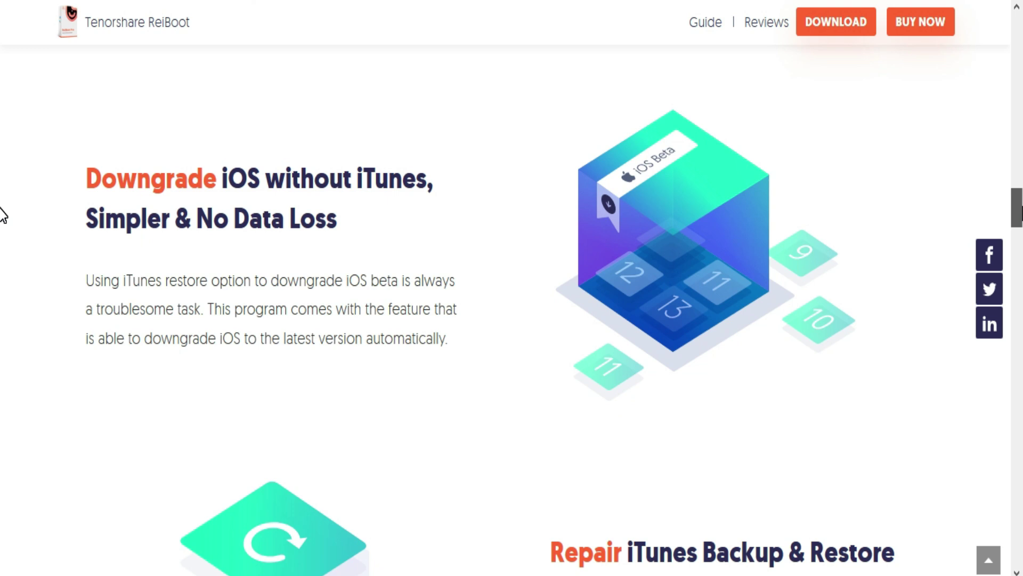
pyautogui.scroll(-6, 1, 216)
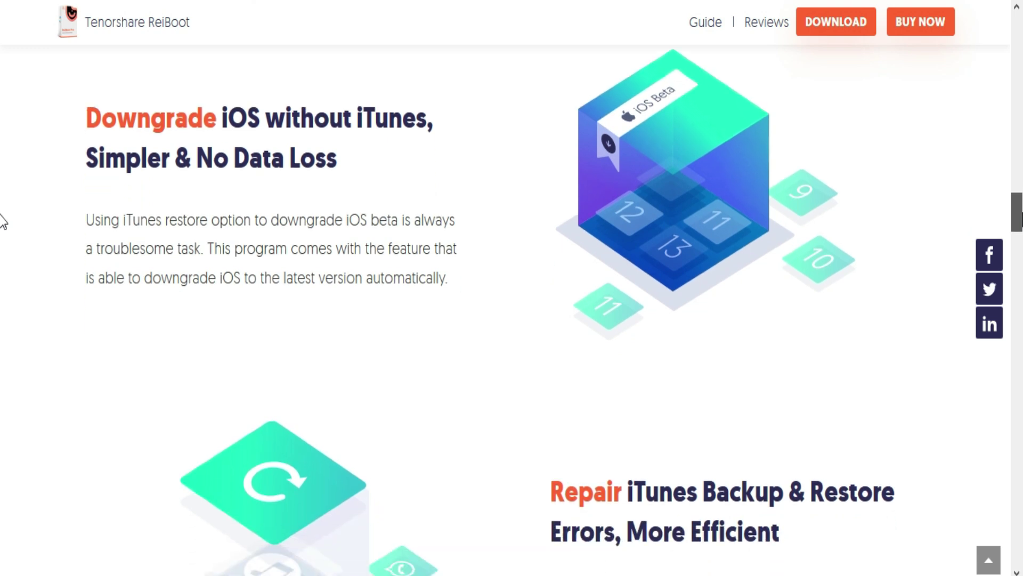
pyautogui.scroll(-1, 2, 240)
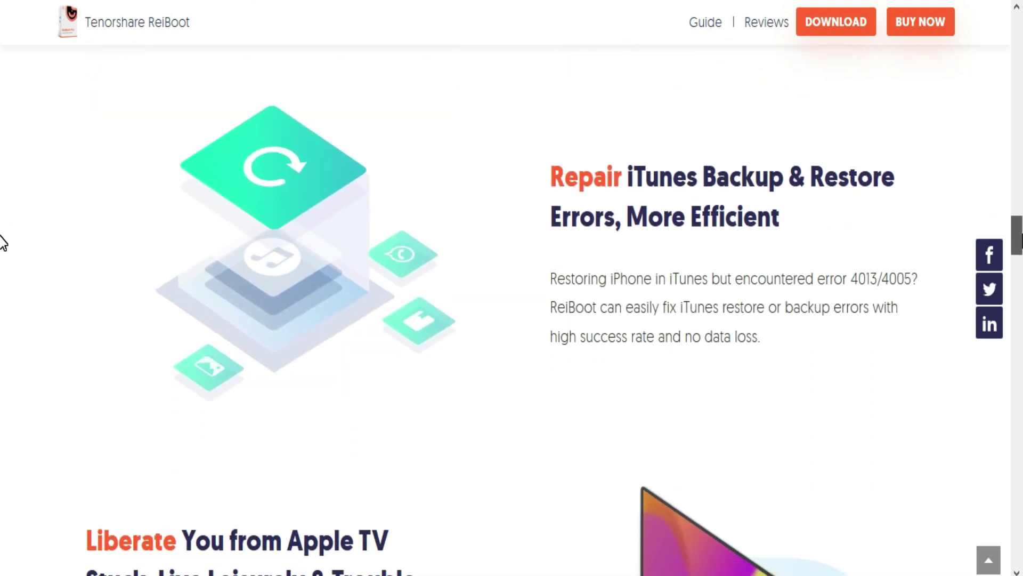
pyautogui.scroll(-7, 1, 242)
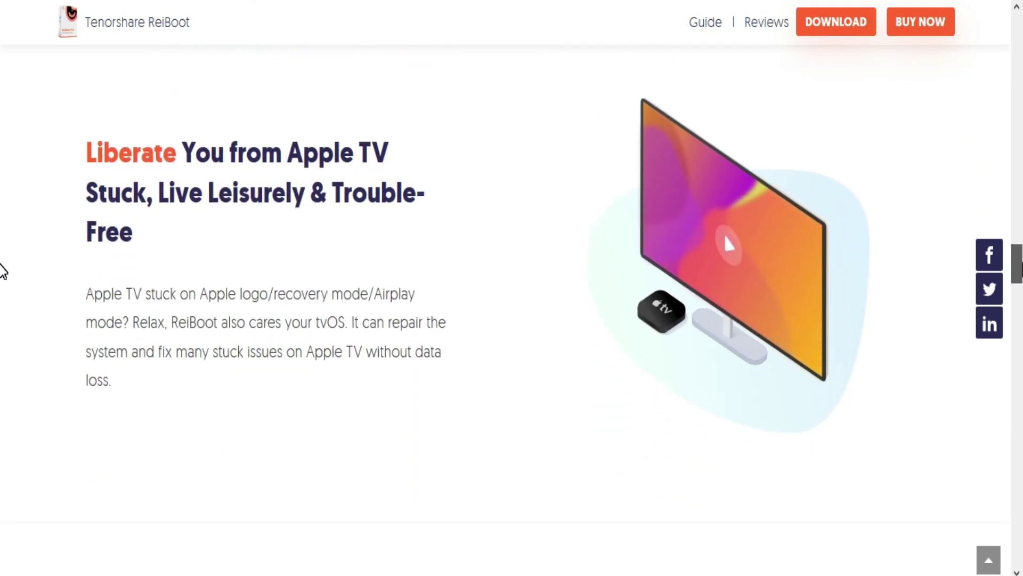
pyautogui.scroll(-9, 2, 271)
pyautogui.scroll(-2, 3, 304)
pyautogui.scroll(-4, 2, 314)
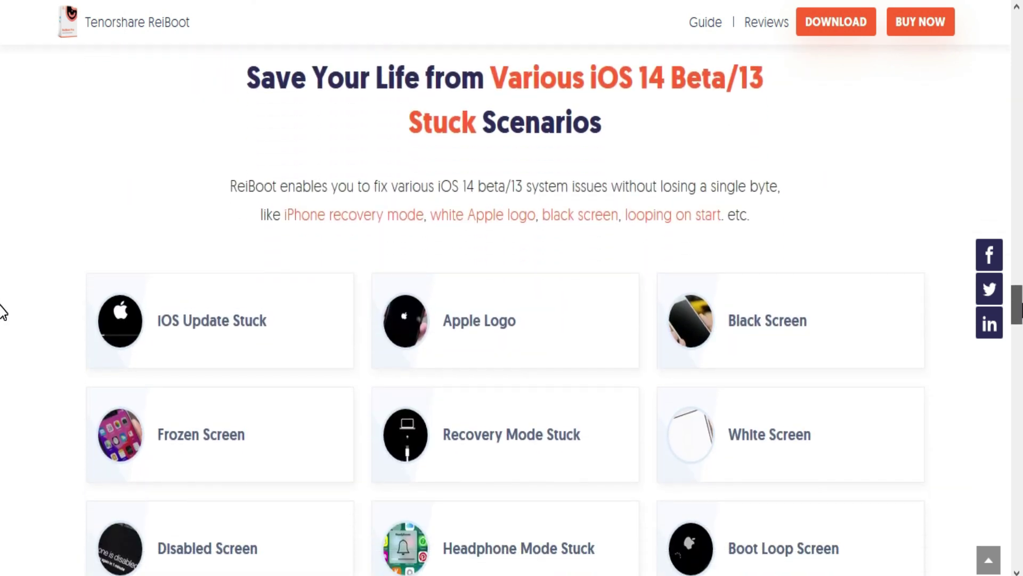
pyautogui.scroll(-2, 2, 325)
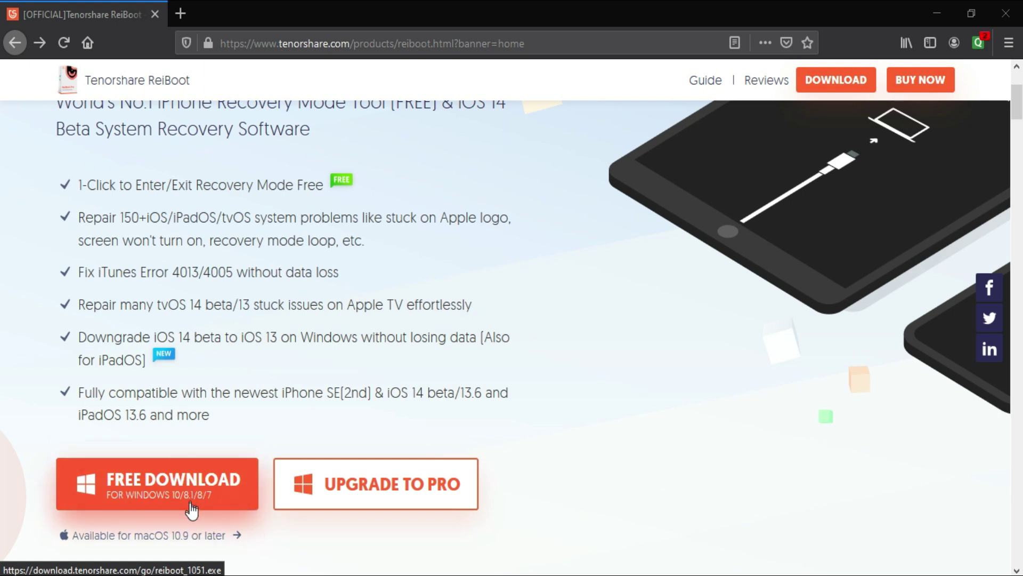
# Step: Show the ReiBoot version available for macOS 10.9 or later
pyautogui.click(159, 535)
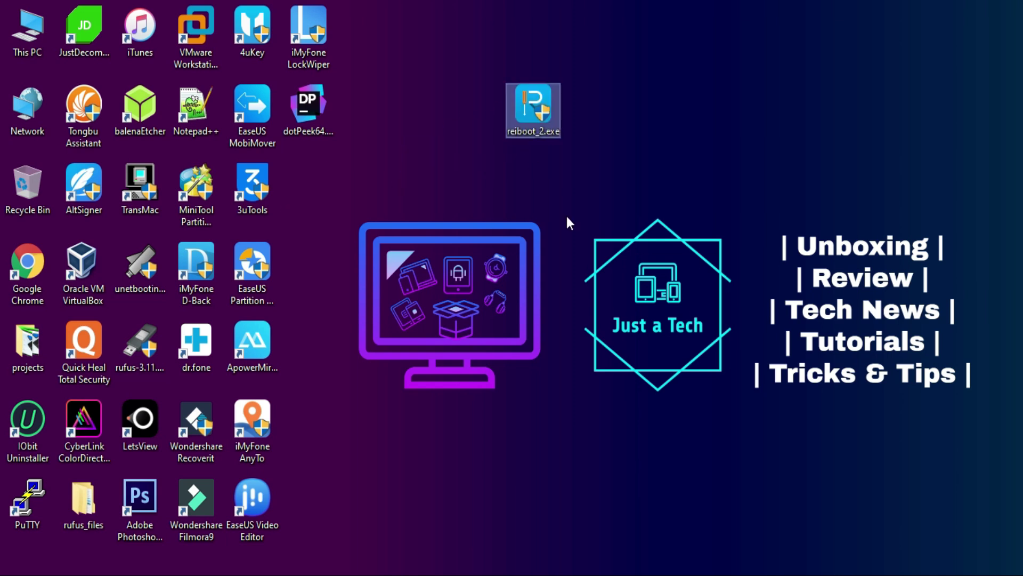
# Step: Install ReiBoot from reiboot_2.exe in English to the default Program Files folder and launch it
pyautogui.click(464, 406)
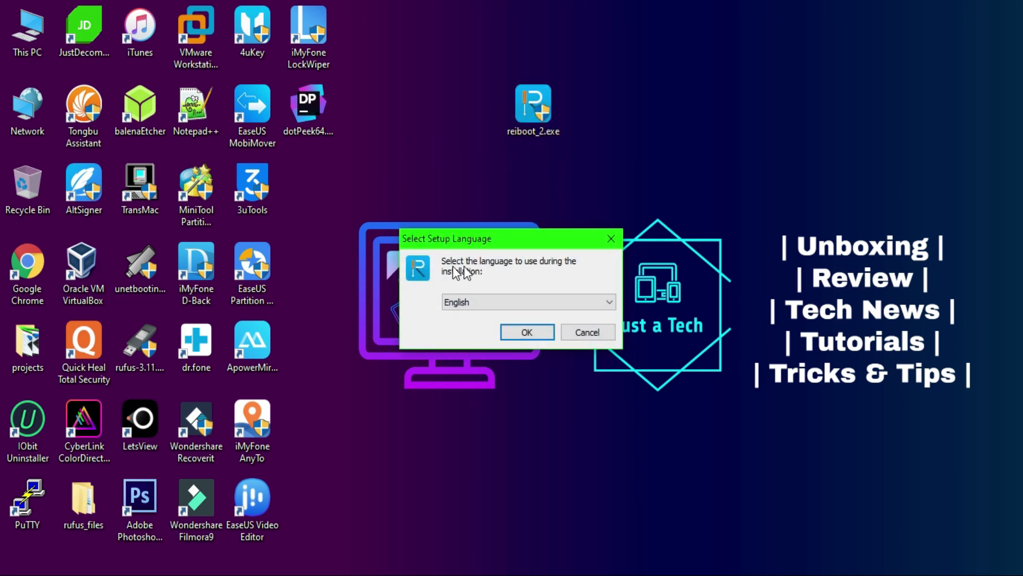
pyautogui.click(516, 332)
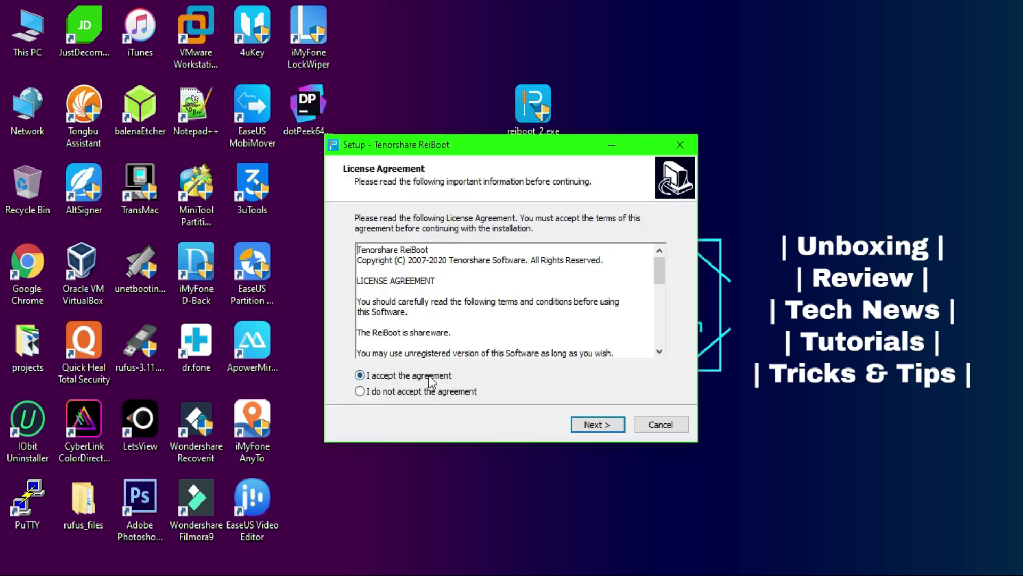
pyautogui.click(607, 425)
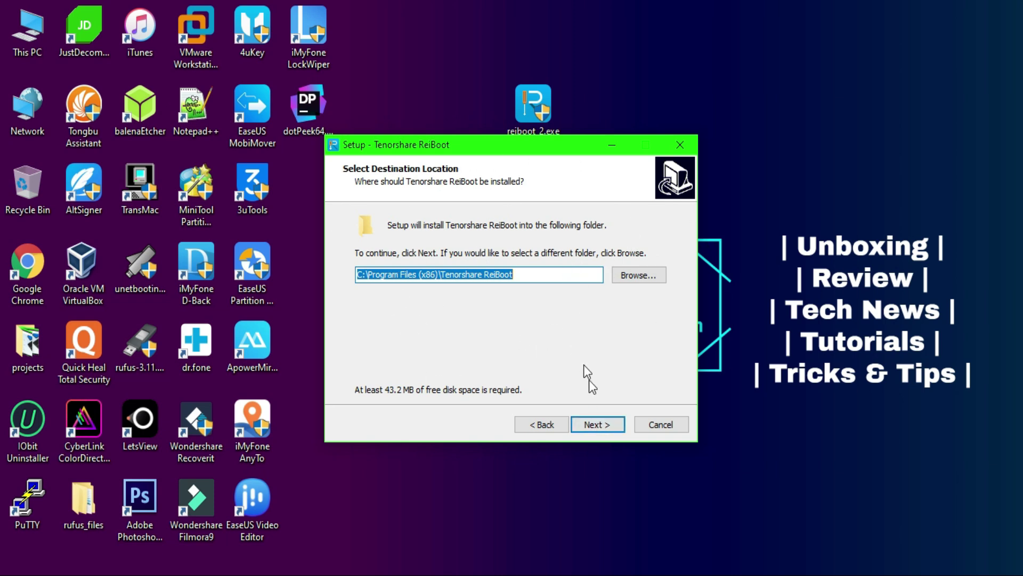
pyautogui.click(607, 427)
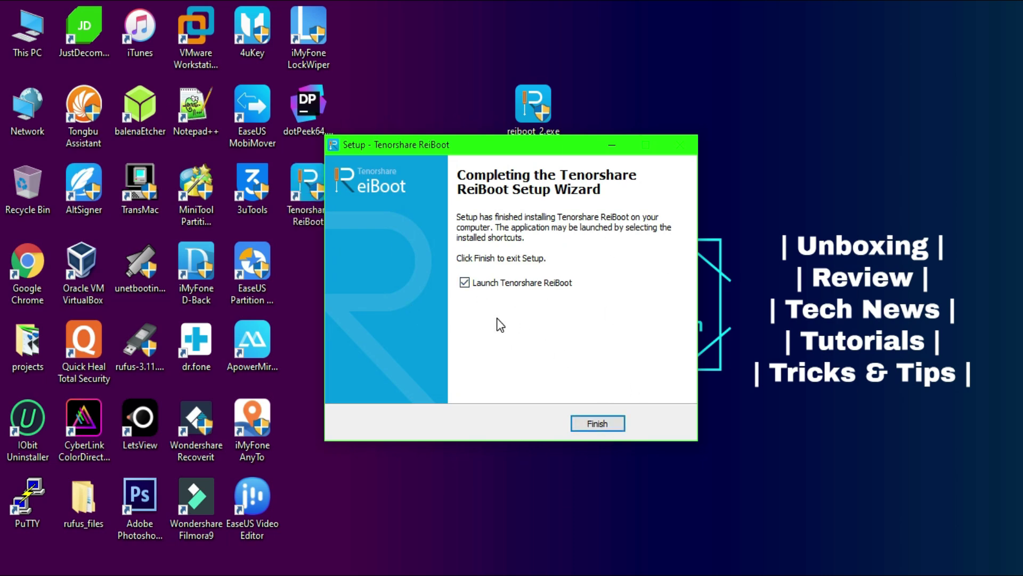
pyautogui.click(600, 423)
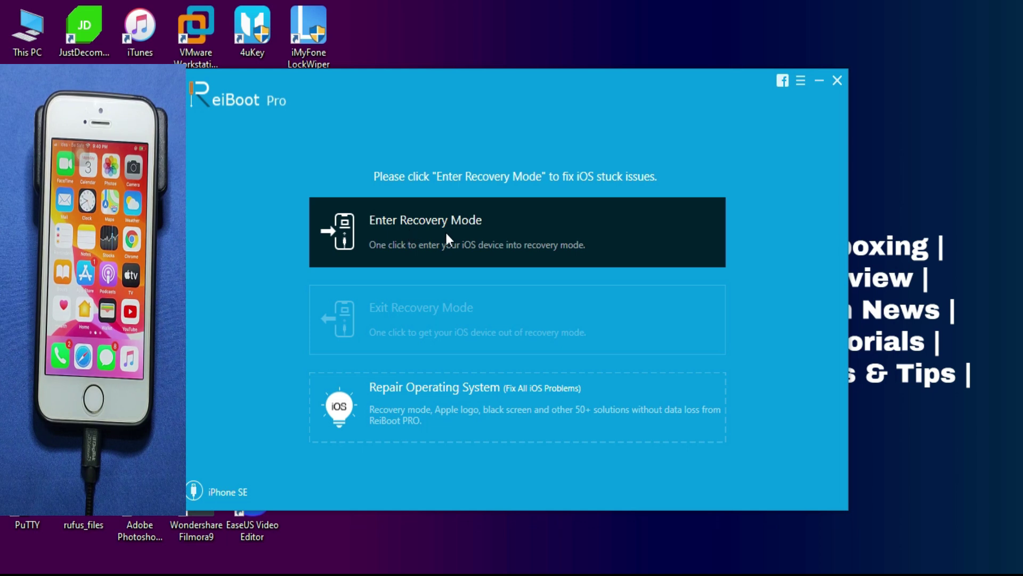
# Step: Put the connected iPhone SE into iOS recovery mode with Enter Recovery Mode
pyautogui.click(460, 234)
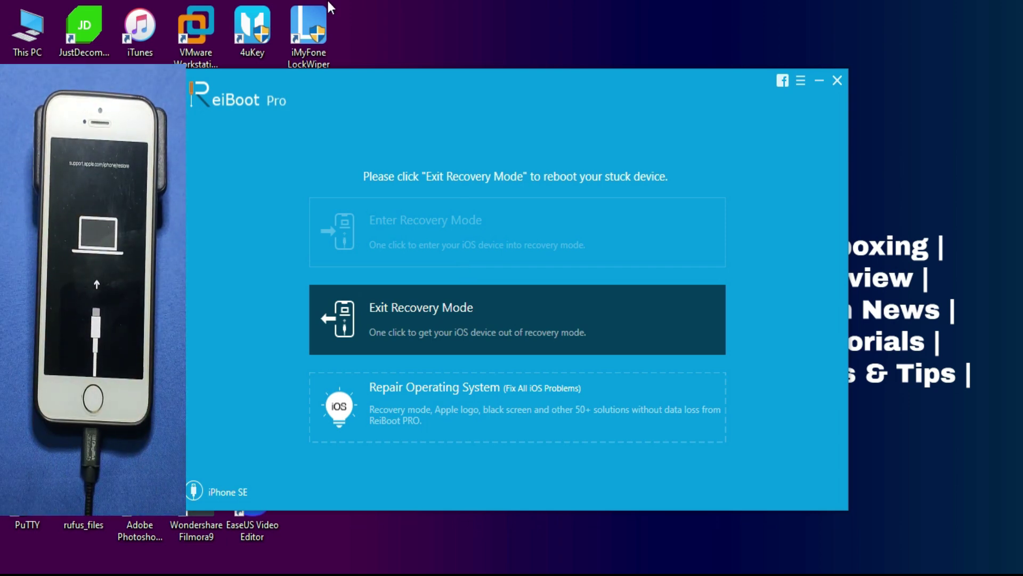
# Step: Exit recovery mode so the iPhone reboots to the Apple logo, dismissing the success dialog
pyautogui.moveTo(404, 89); pyautogui.dragTo(435, 91)
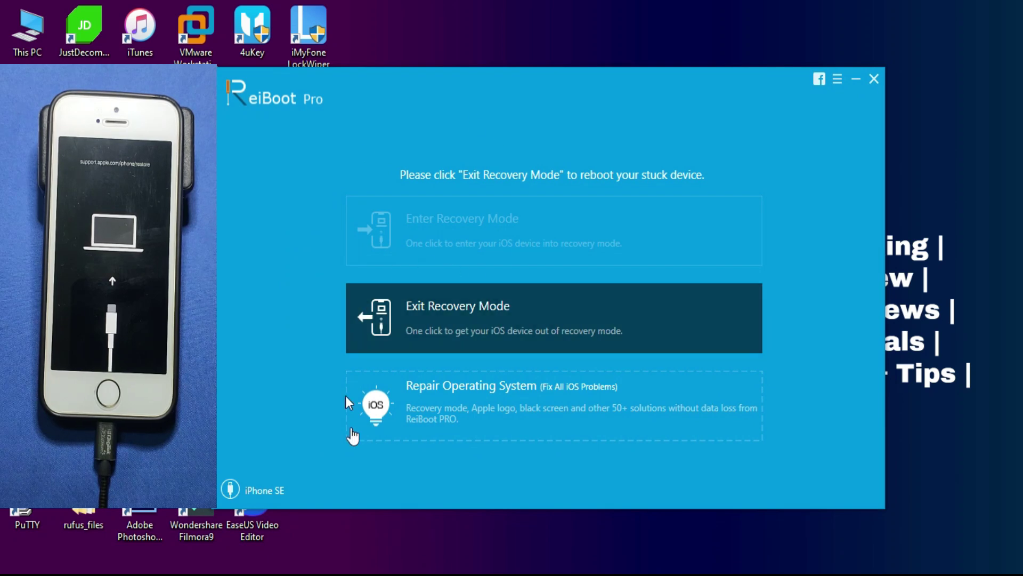
pyautogui.click(463, 327)
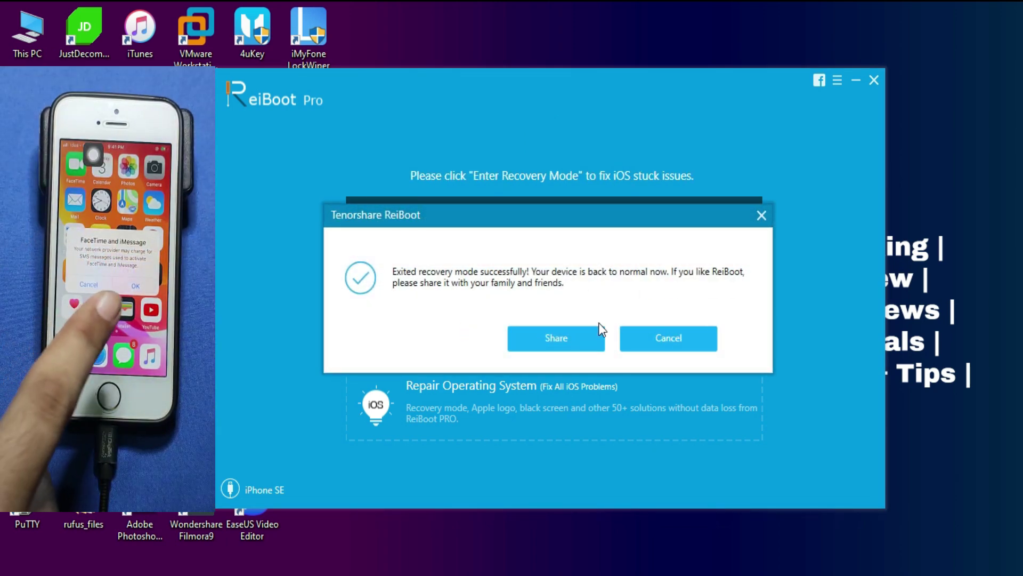
pyautogui.click(631, 338)
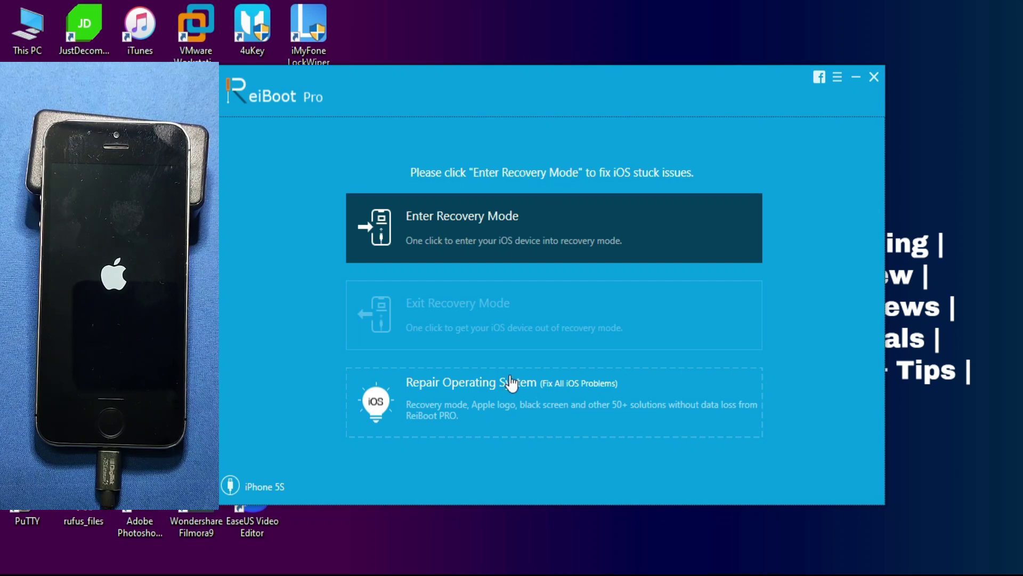
# Step: Browse the Screen Stuck, iOS Mode Stuck, Apple driver error and Device Bugs lists
pyautogui.click(496, 422)
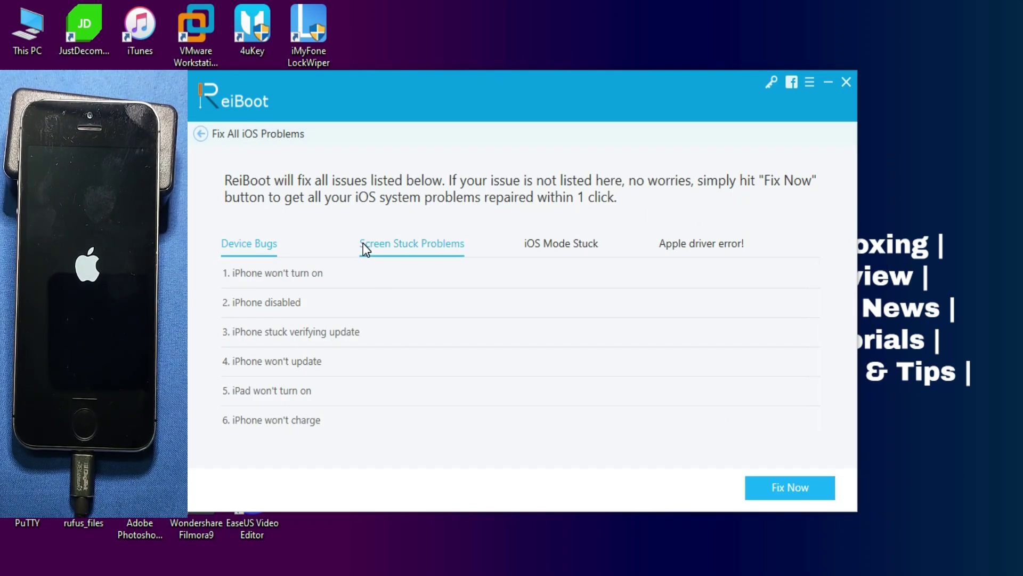
pyautogui.click(423, 243)
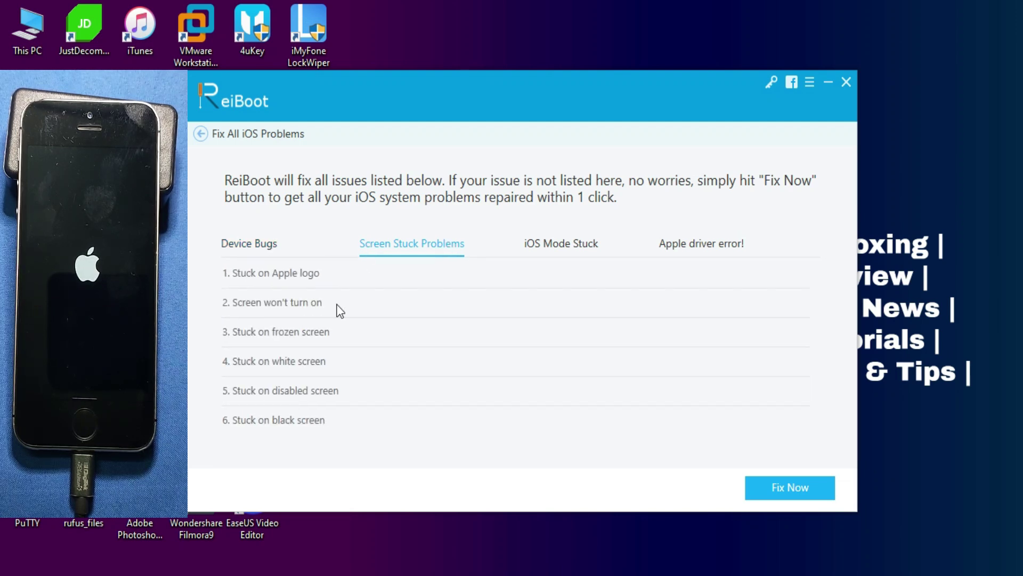
pyautogui.click(576, 245)
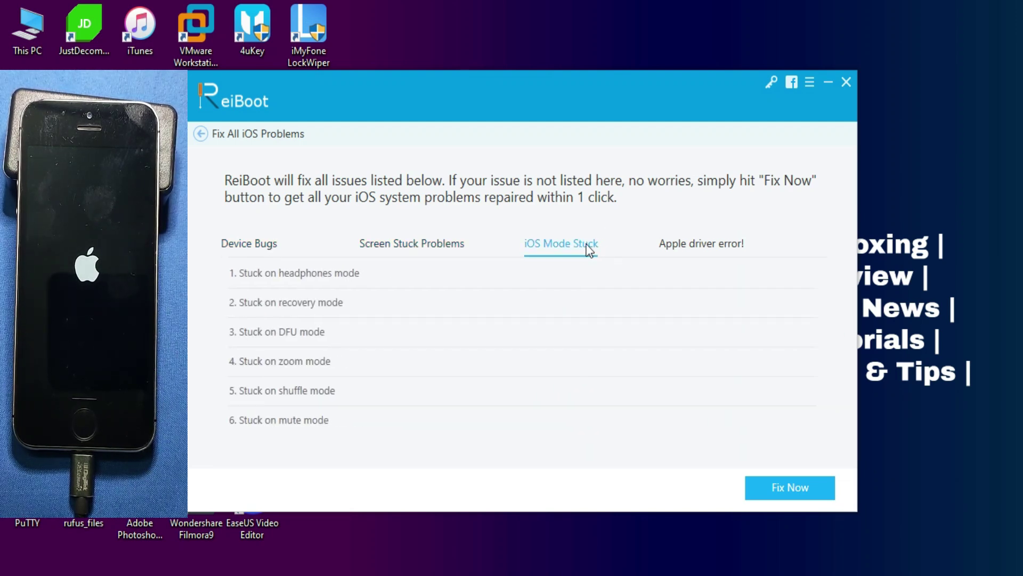
pyautogui.click(719, 248)
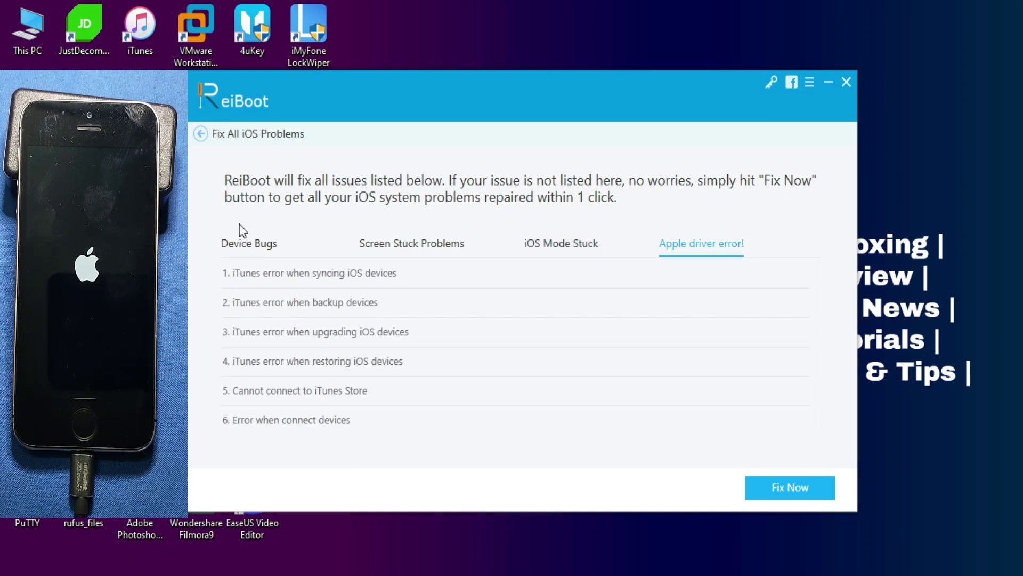
pyautogui.click(245, 246)
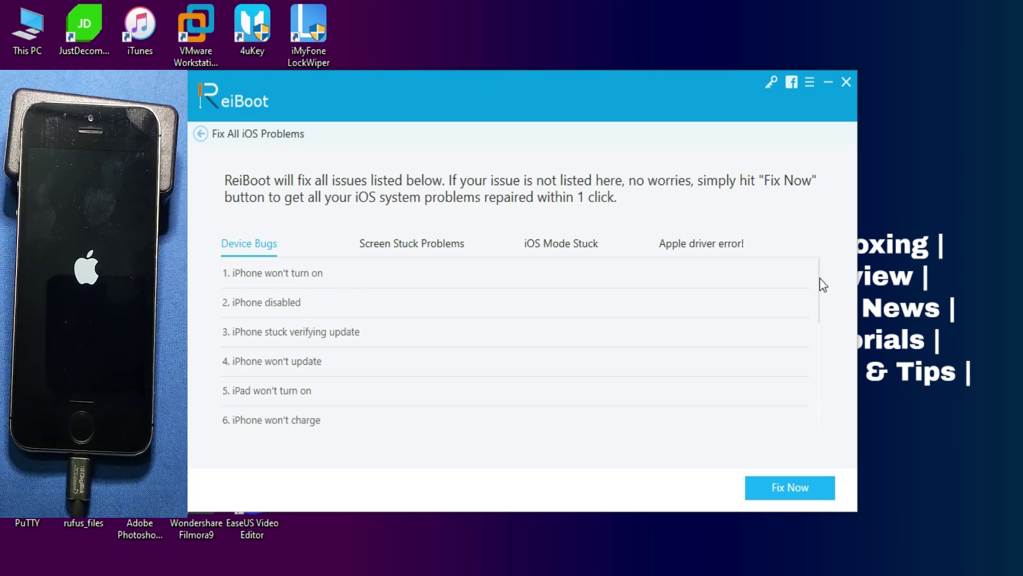
pyautogui.scroll(-3, 819, 293)
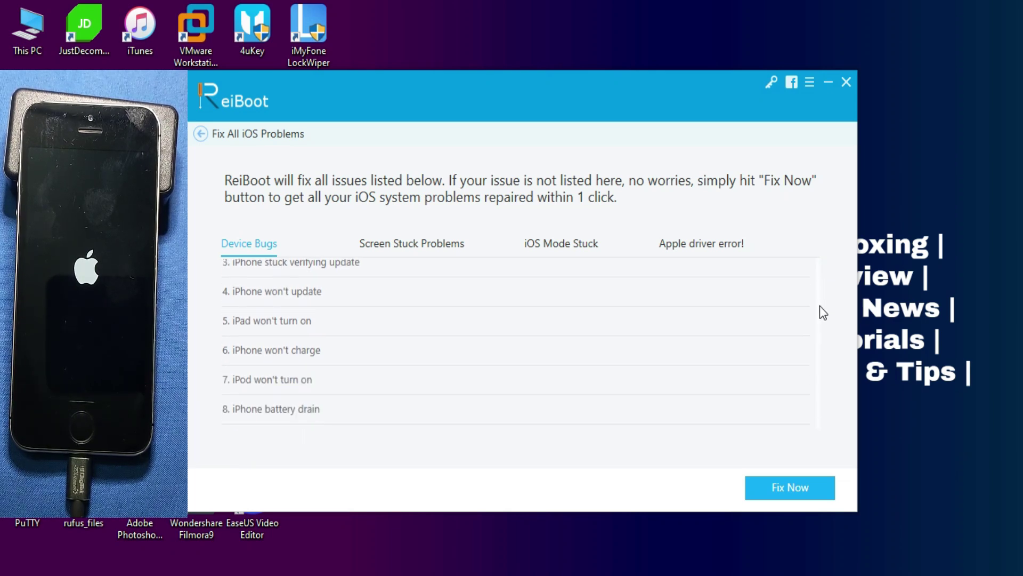
pyautogui.scroll(-4, 821, 315)
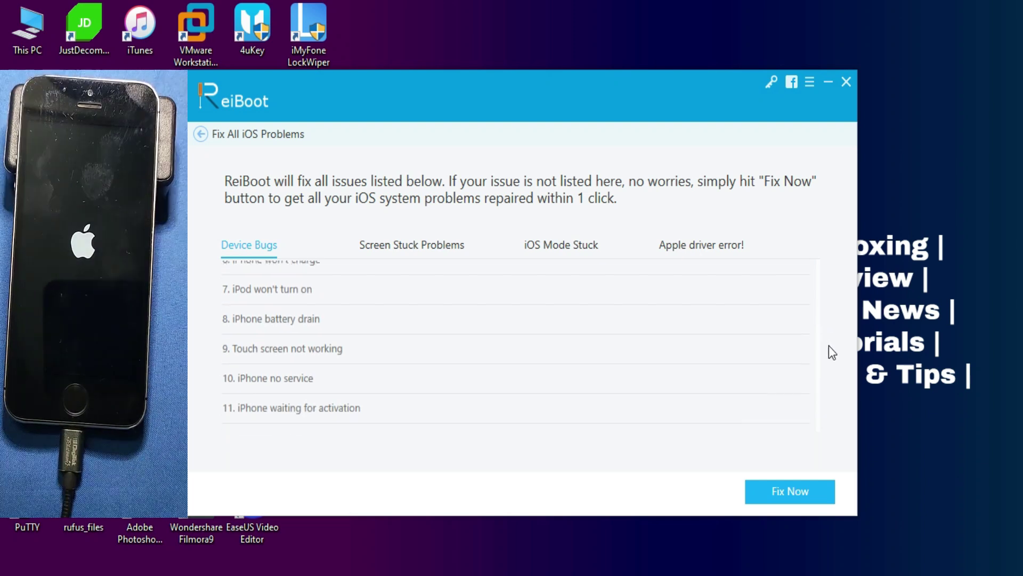
pyautogui.scroll(-2, 830, 365)
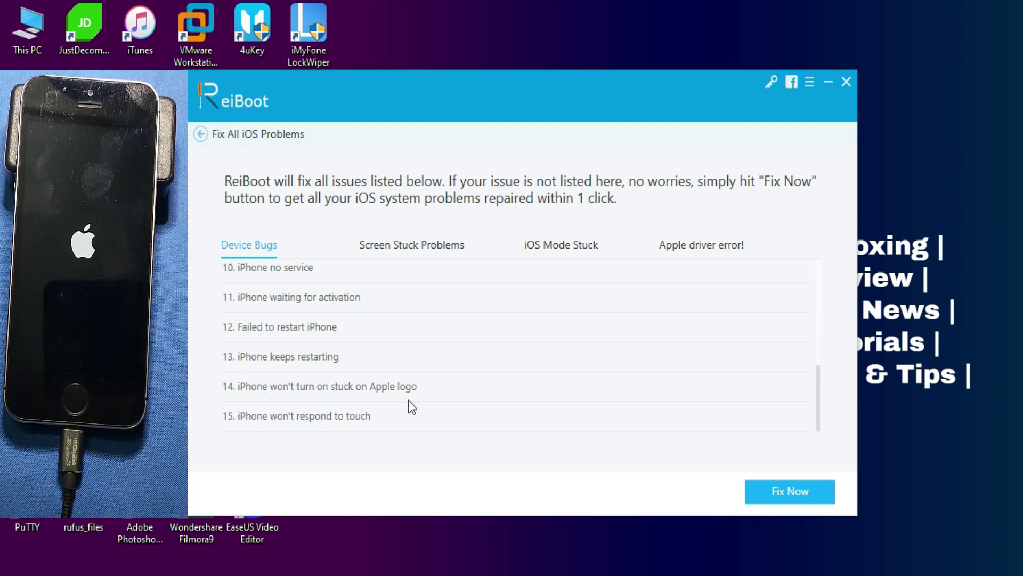
# Step: Revisit the Screen Stuck, iOS Mode Stuck and Apple driver error lists, then proceed with Fix Now
pyautogui.click(438, 254)
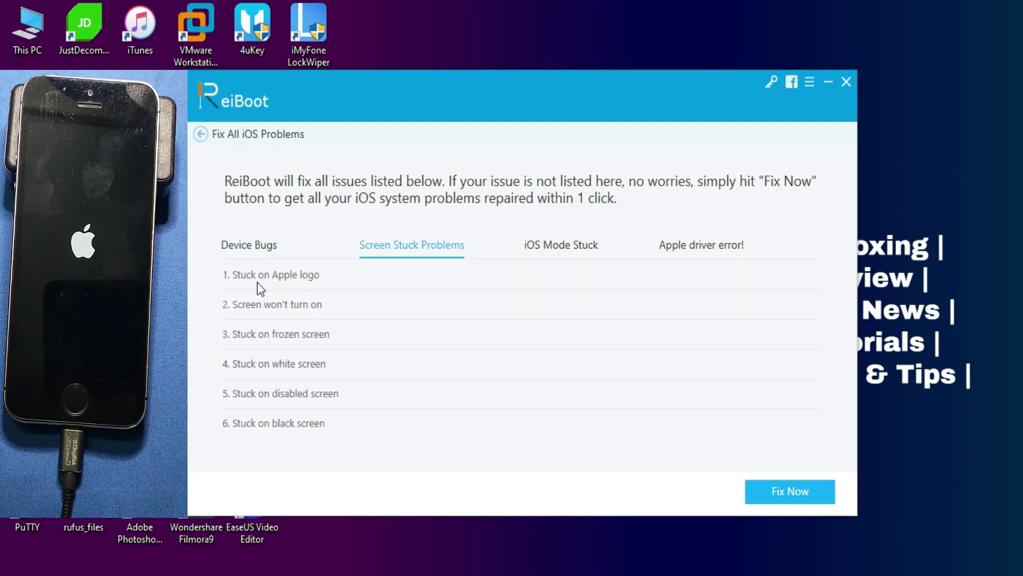
pyautogui.moveTo(815, 309); pyautogui.dragTo(841, 411)
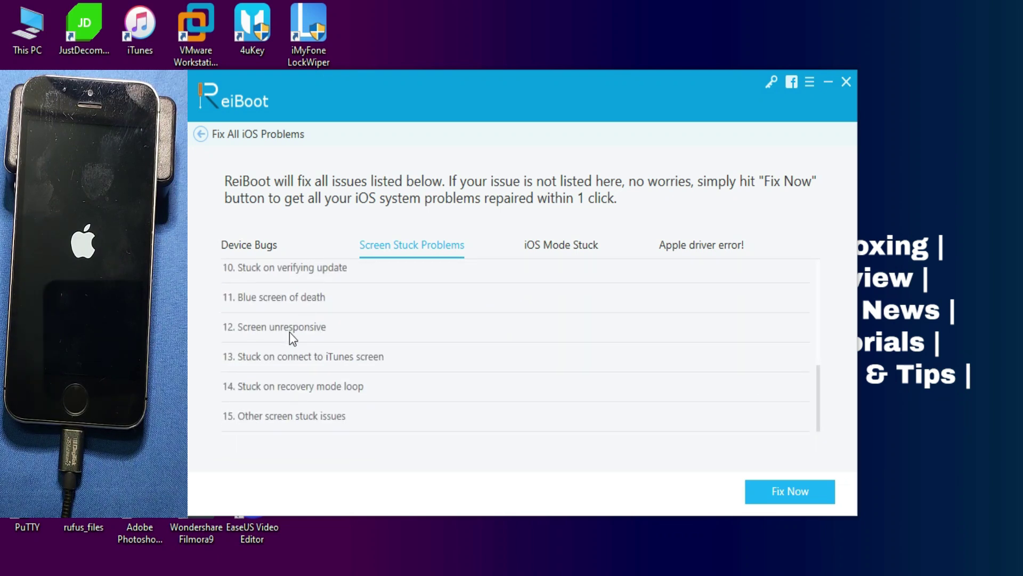
pyautogui.click(571, 244)
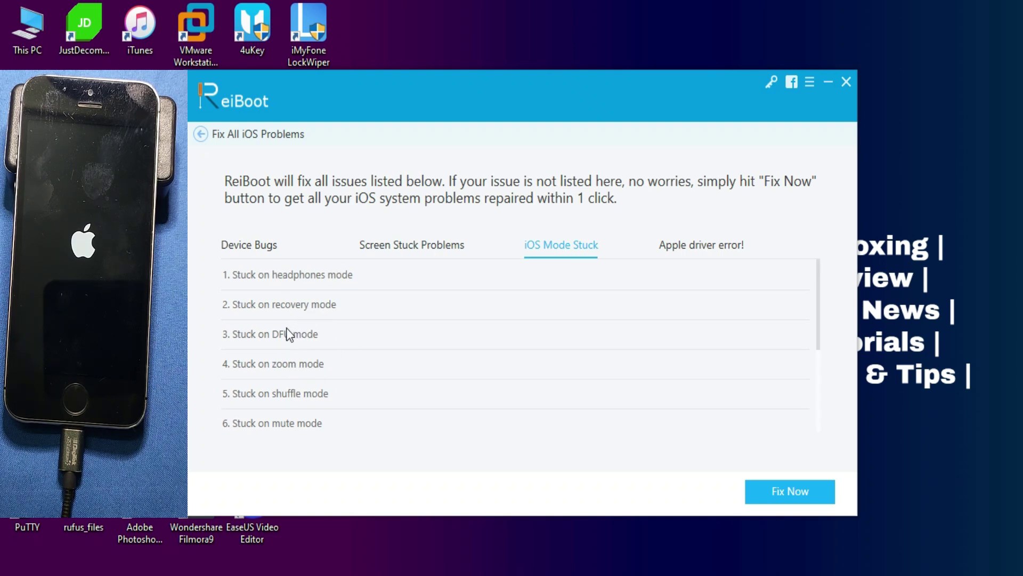
pyautogui.click(692, 253)
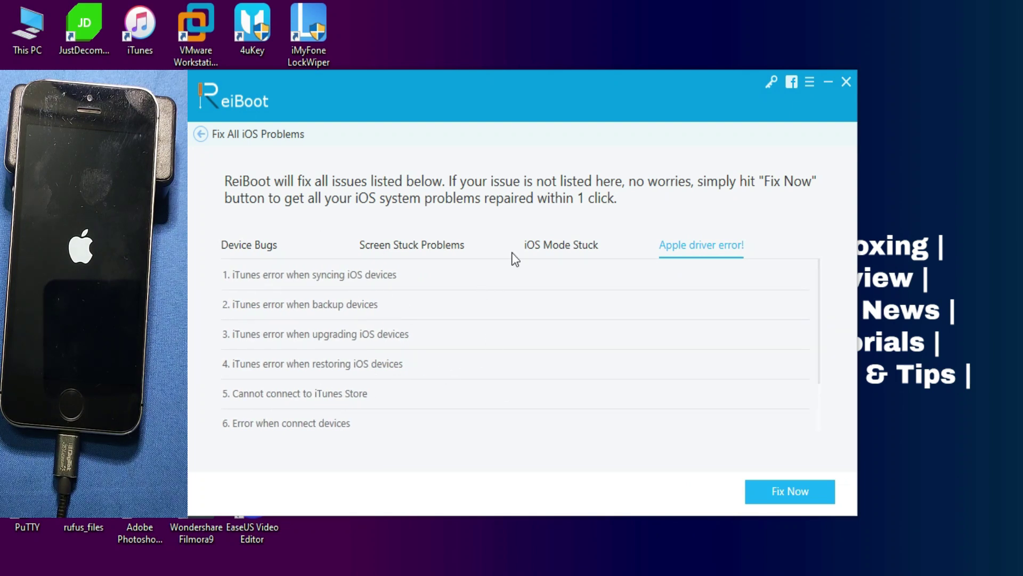
pyautogui.click(533, 250)
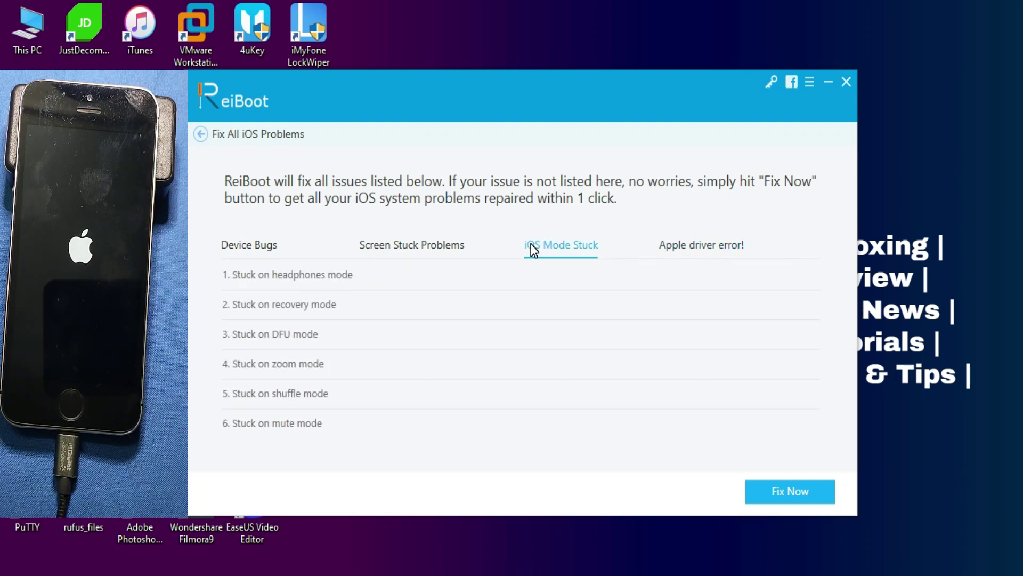
pyautogui.click(369, 246)
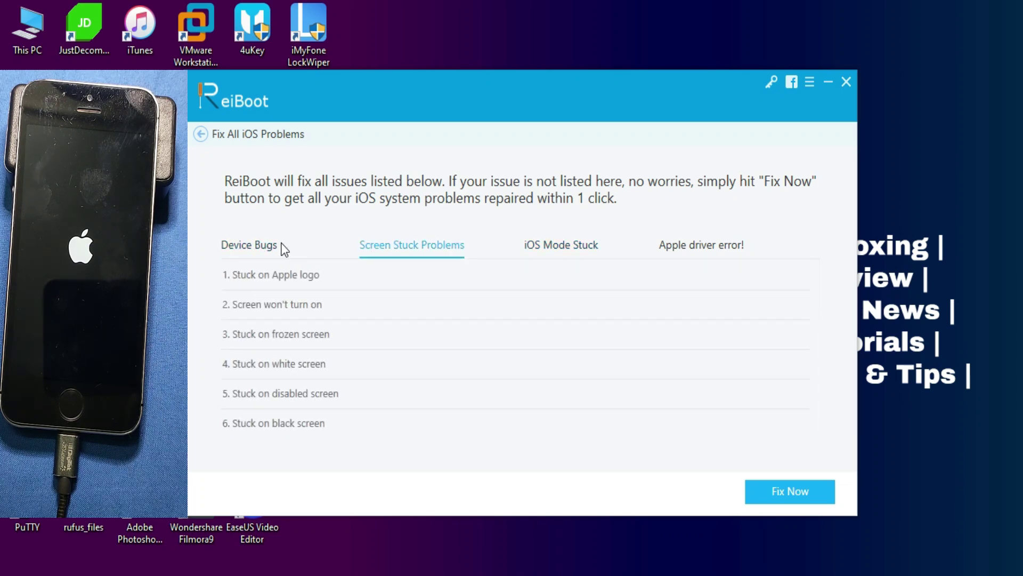
pyautogui.click(790, 492)
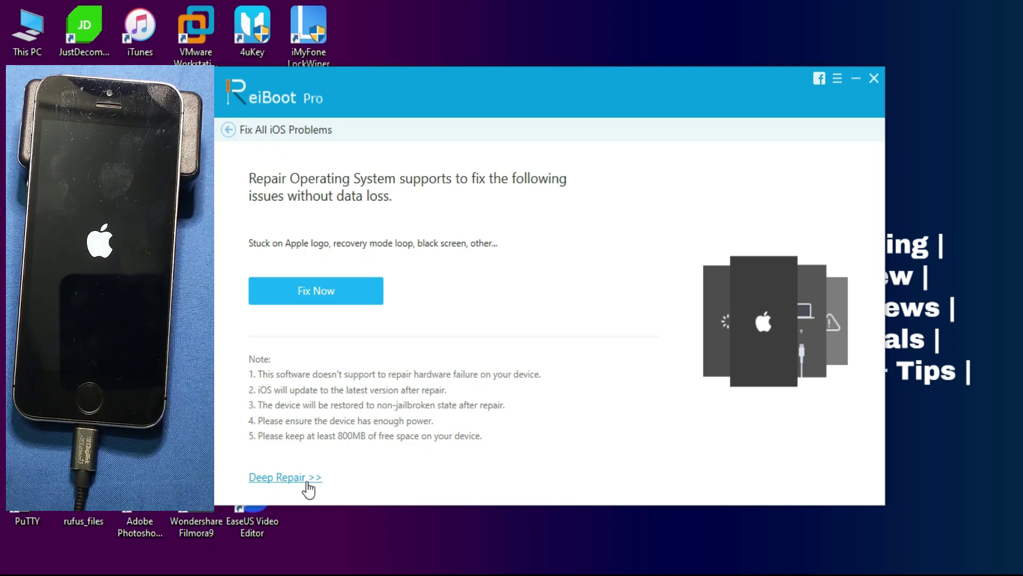
# Step: Preview Deep Repair, return to Standard Mode, and reach the iPhone 5S 12.4.8 firmware page
pyautogui.click(308, 478)
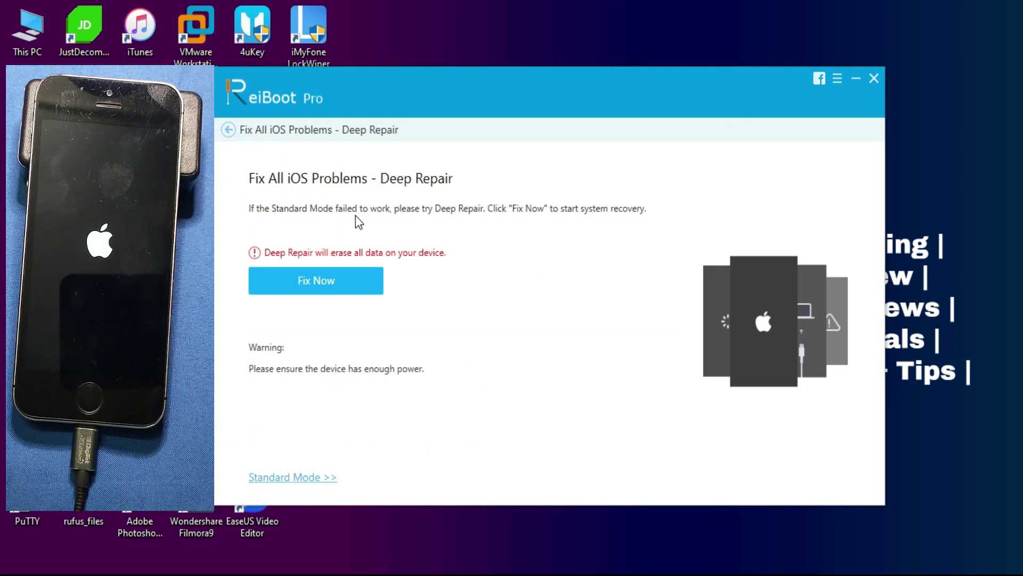
pyautogui.click(312, 476)
pyautogui.click(326, 298)
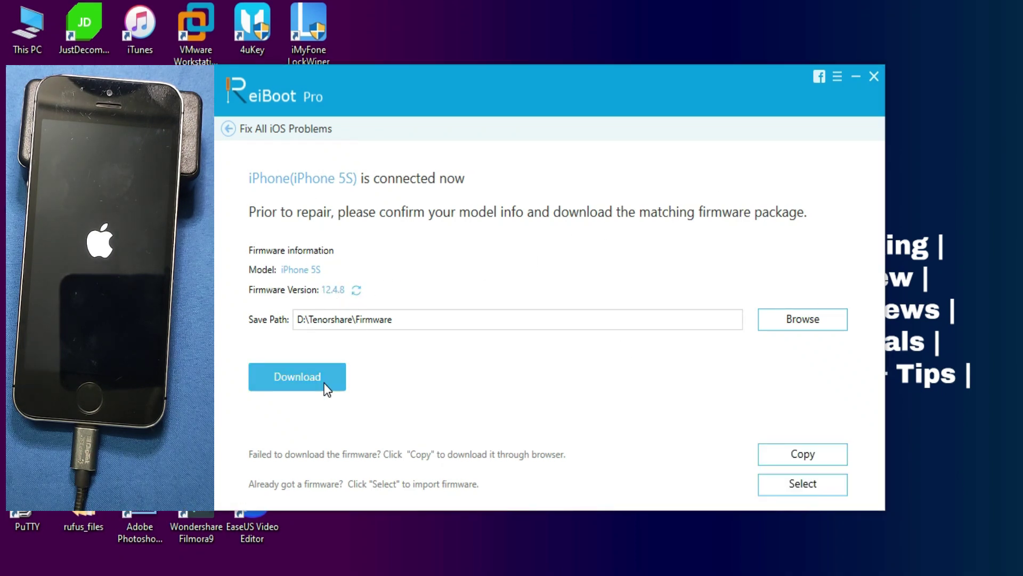
# Step: Start downloading the 2.81GB 12.4.8 firmware, declining to stop it when prompted
pyautogui.click(283, 375)
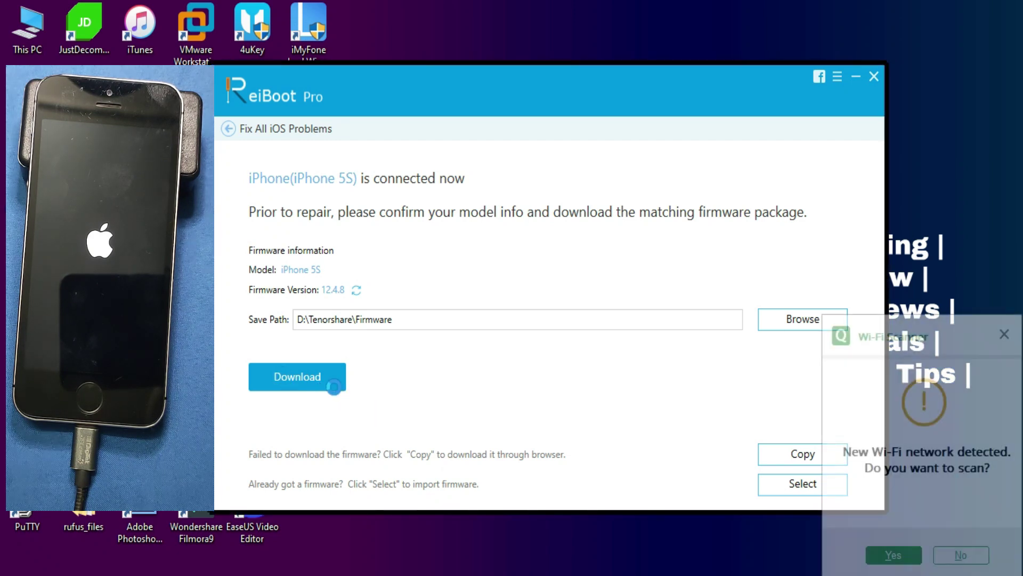
pyautogui.click(320, 379)
pyautogui.click(716, 342)
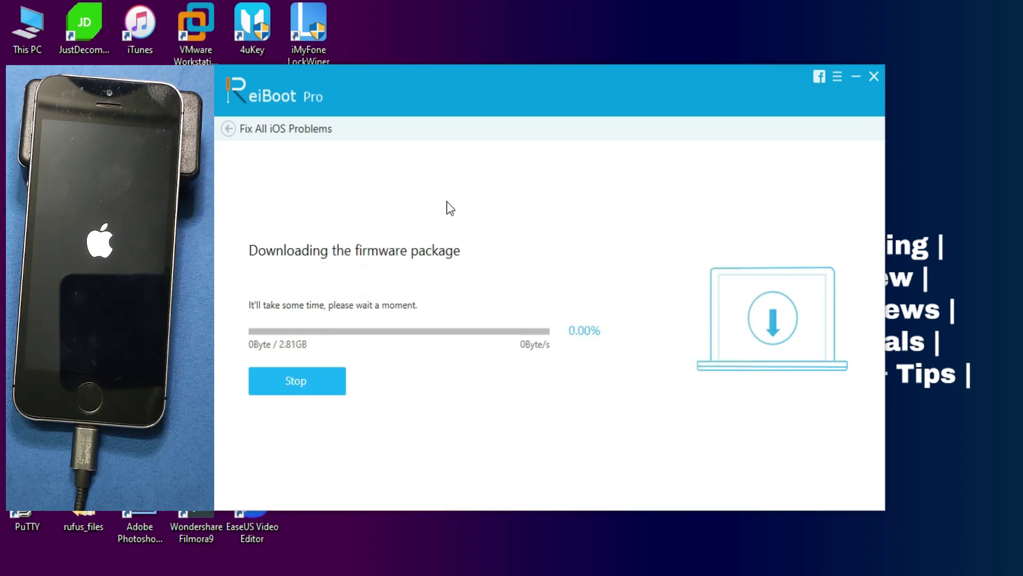
# Step: Stop the firmware download, leaving the D:\Tenorshare\Firmware save folder unchanged
pyautogui.click(291, 388)
pyautogui.click(605, 346)
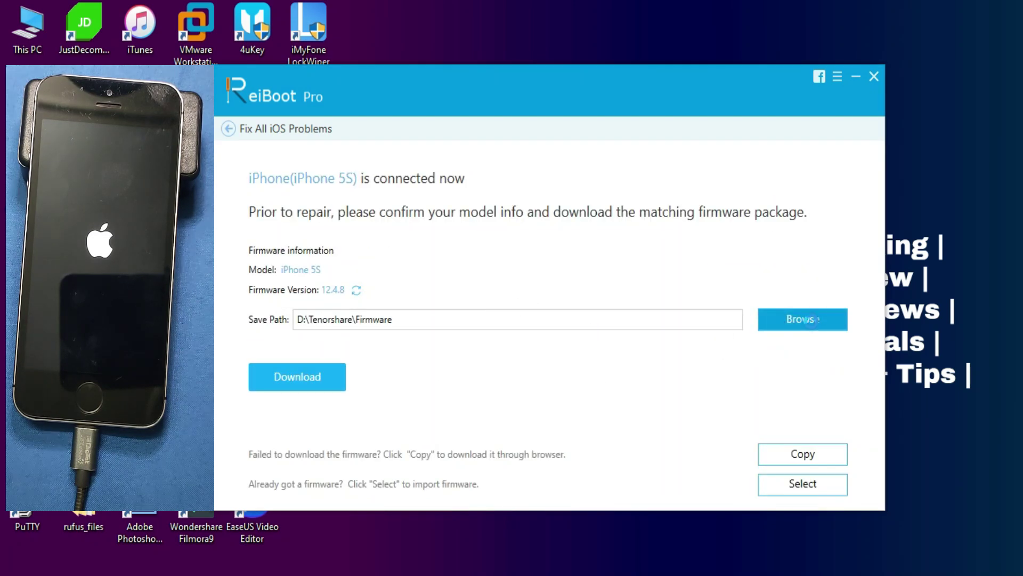
pyautogui.click(811, 319)
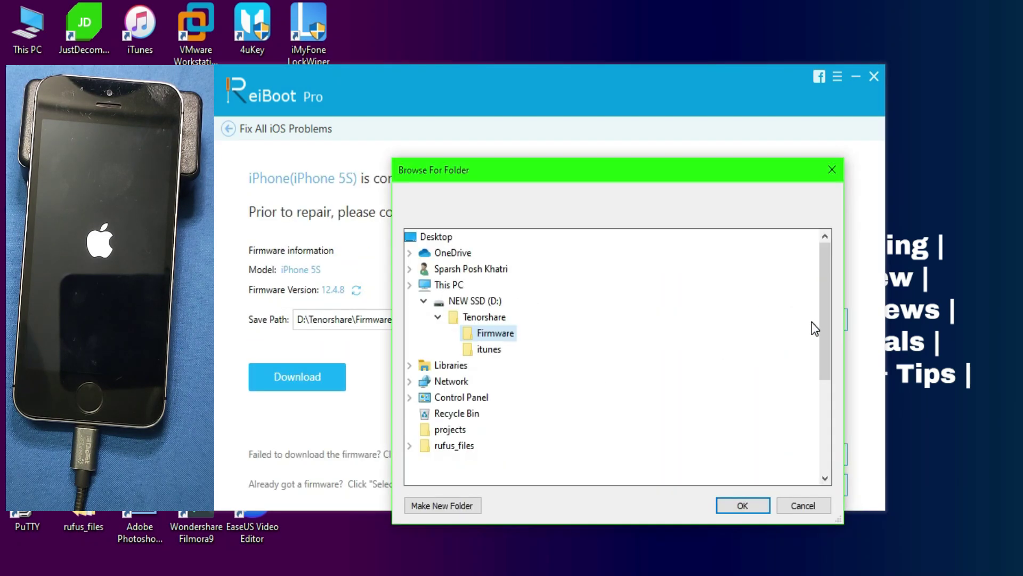
pyautogui.click(809, 505)
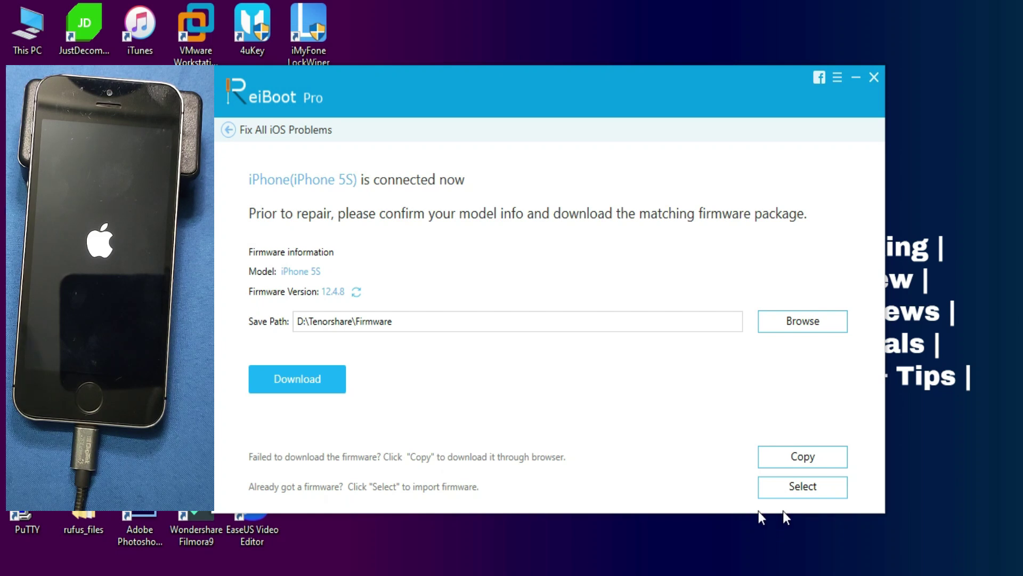
# Step: Import iPhone_4.0_64bit_12.4.8_16G201_Restore.ipsw manually and start the repair
pyautogui.click(815, 493)
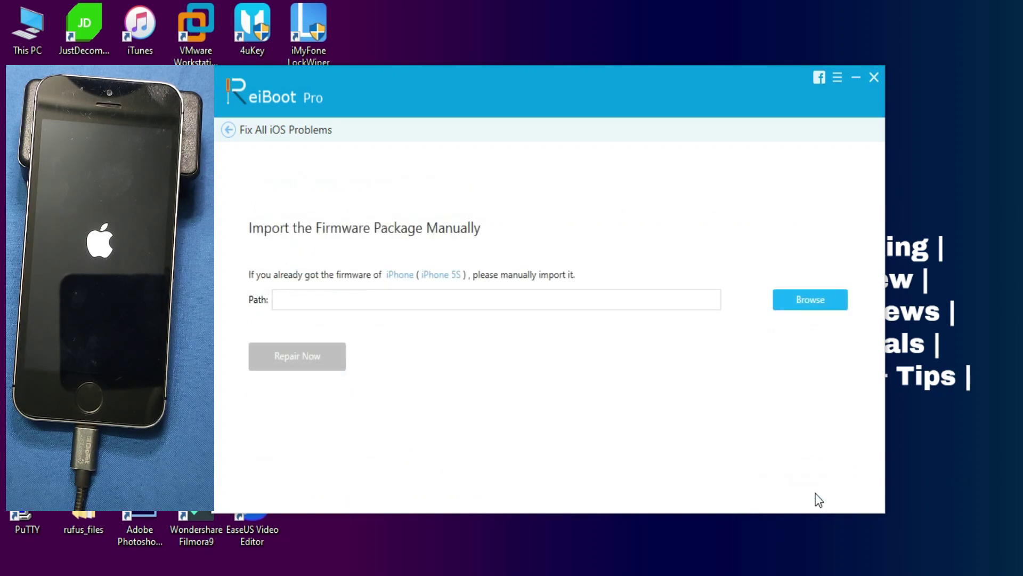
pyautogui.click(791, 296)
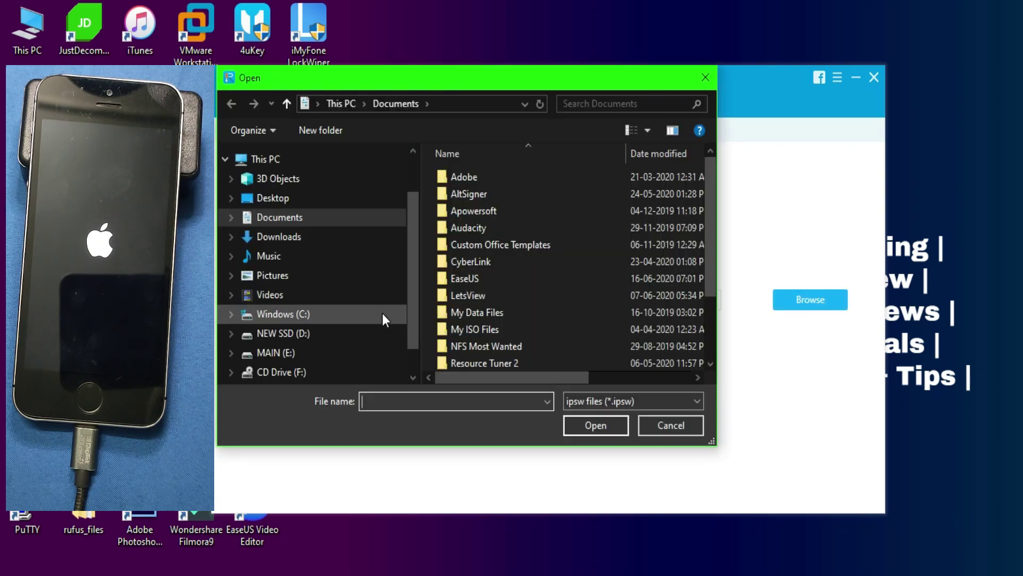
pyautogui.write('5')
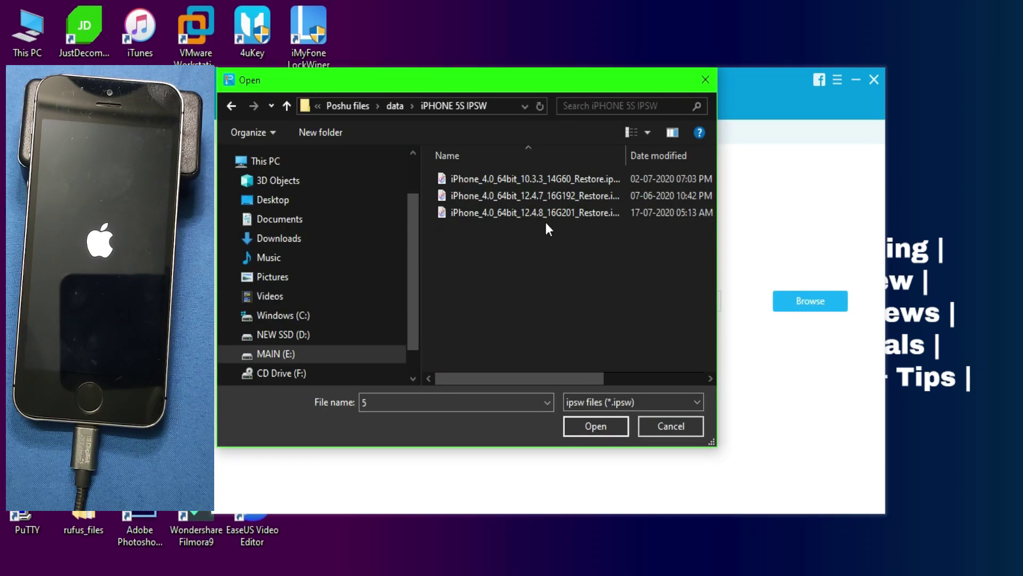
pyautogui.doubleClick(533, 216)
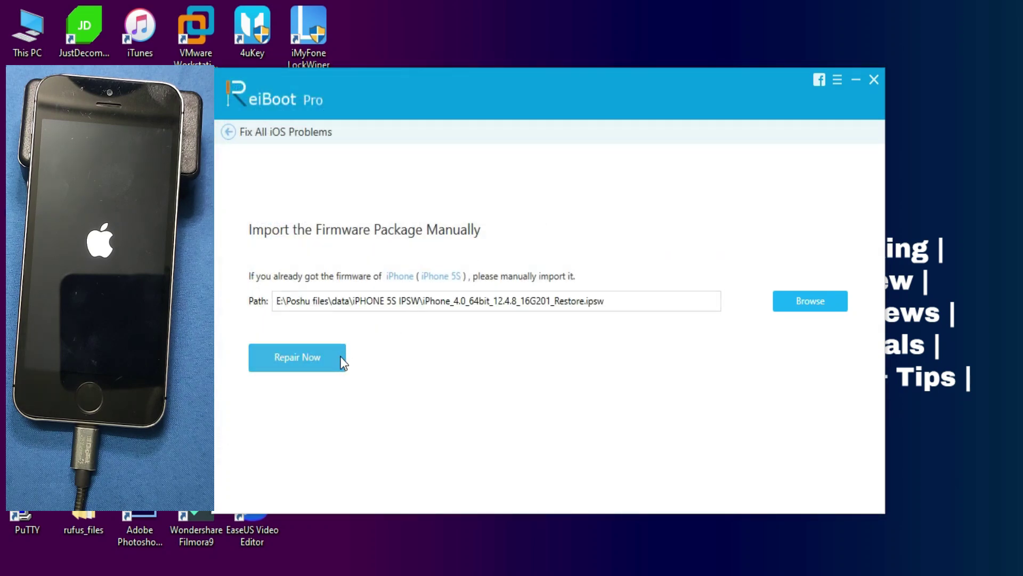
pyautogui.click(316, 370)
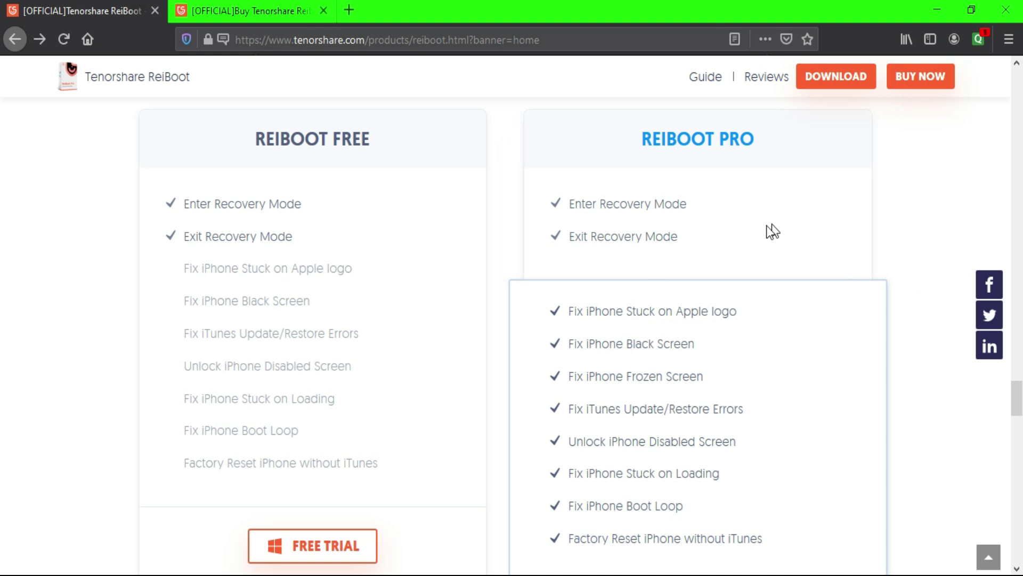
# Step: Switch to the Buy Tenorshare ReiBoot tab listing $29.95, $35.95 and $59.95 licences
pyautogui.click(242, 13)
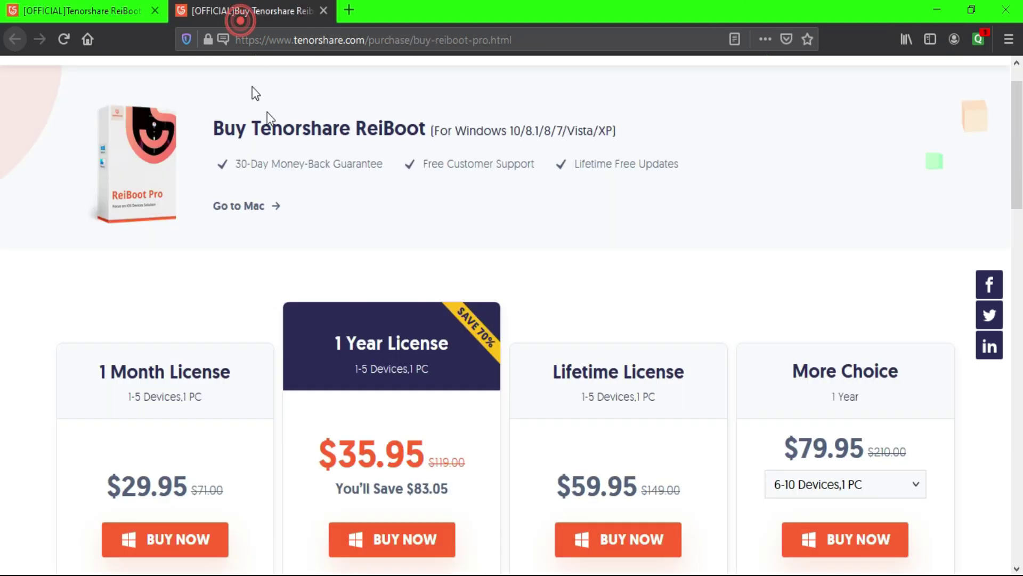